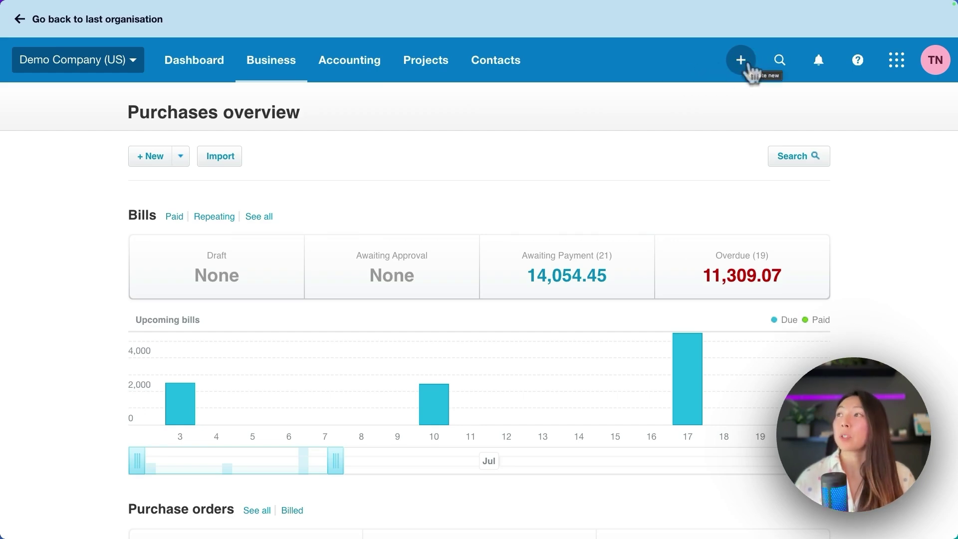
# Go to the Bills to pay list through the Business menu.
pyautogui.click(746, 64)
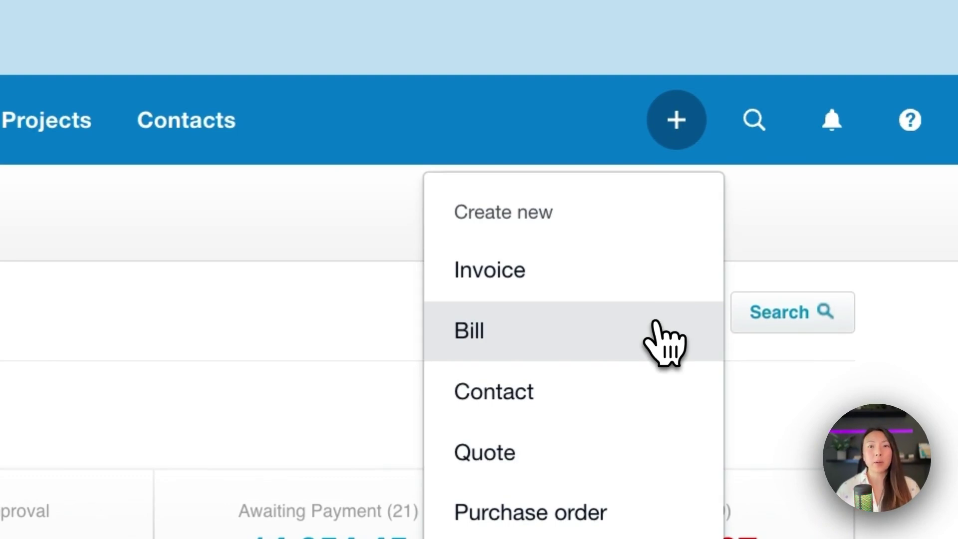
pyautogui.click(252, 122)
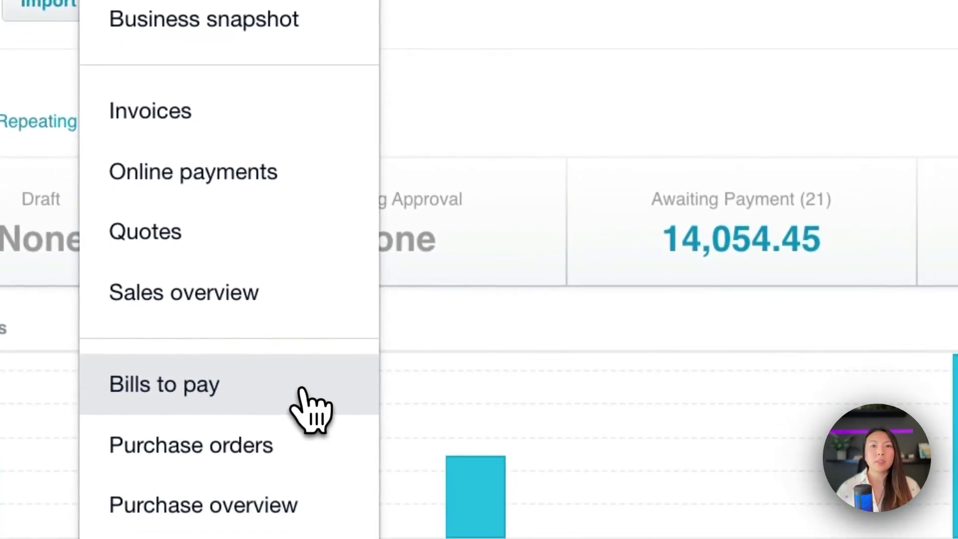
pyautogui.click(302, 390)
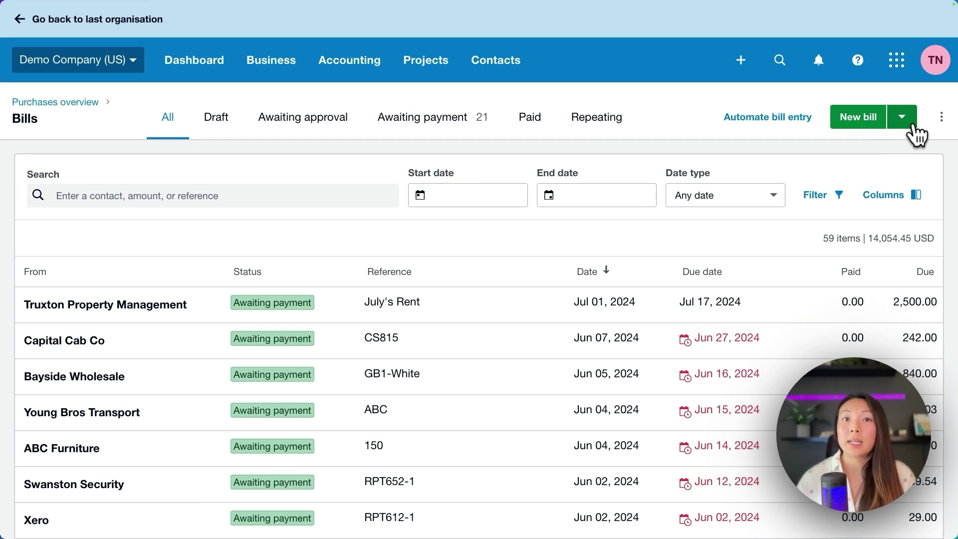
# Start a new repeating bill from the New bill options.
pyautogui.click(906, 125)
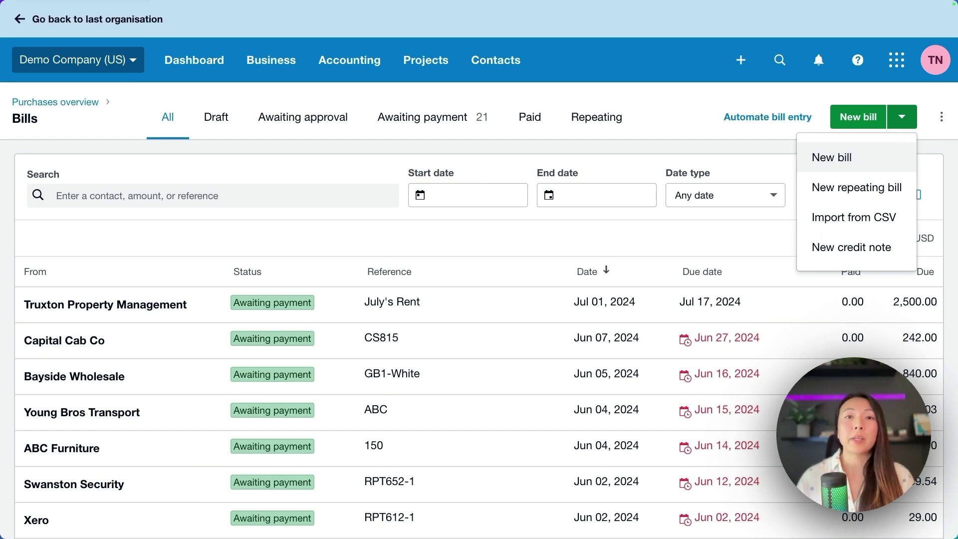
pyautogui.click(888, 192)
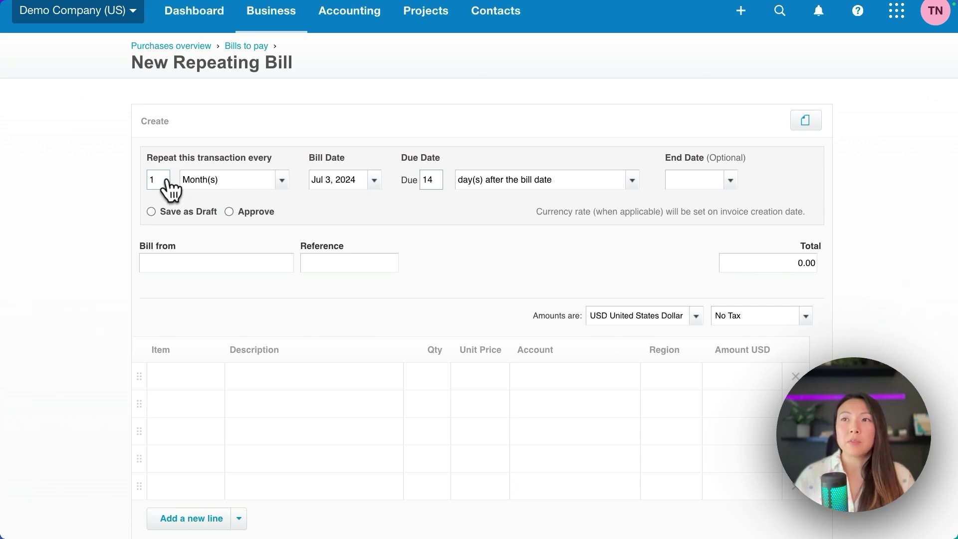
# Set the bill to repeat every 3 months.
pyautogui.click(282, 180)
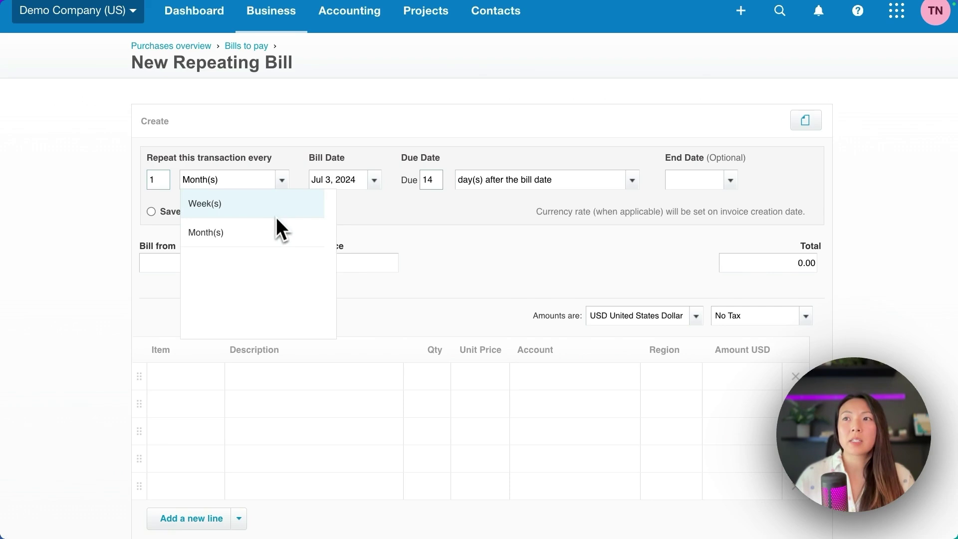
pyautogui.click(282, 181)
pyautogui.click(282, 181)
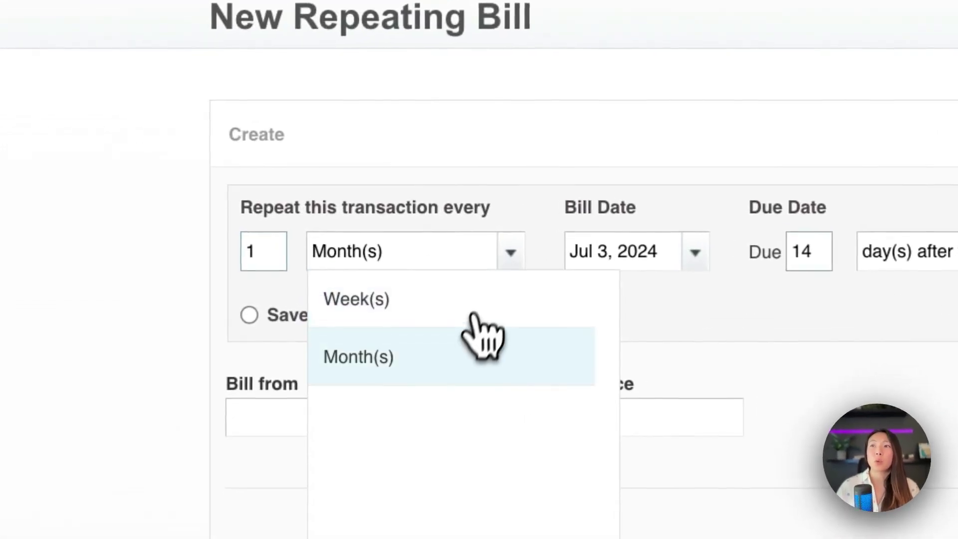
pyautogui.click(476, 339)
pyautogui.doubleClick(262, 249)
pyautogui.write('3')
pyautogui.press('Tab')
pyautogui.press('Tab')
# Set the first bill date to Jul 1, 2024, accepting the past-date warning.
pyautogui.click(696, 252)
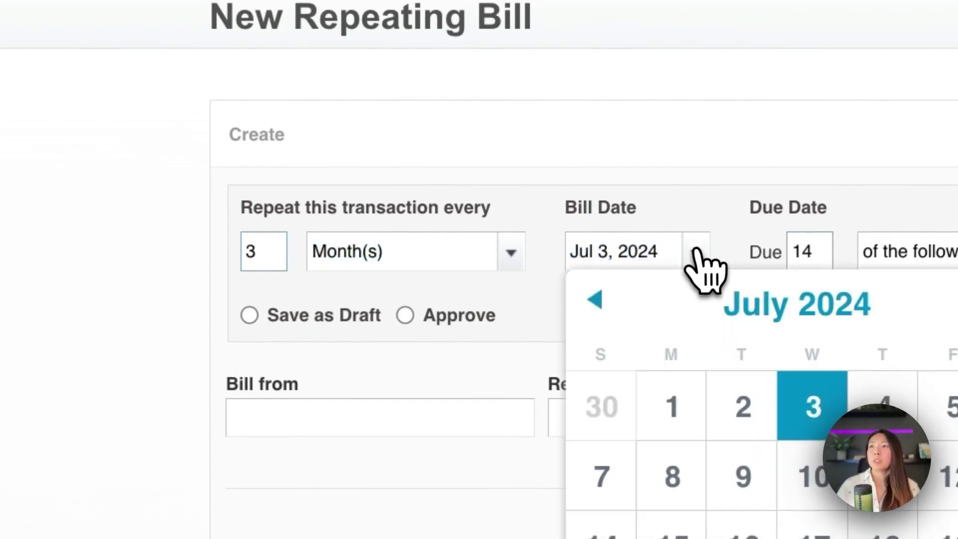
pyautogui.click(672, 407)
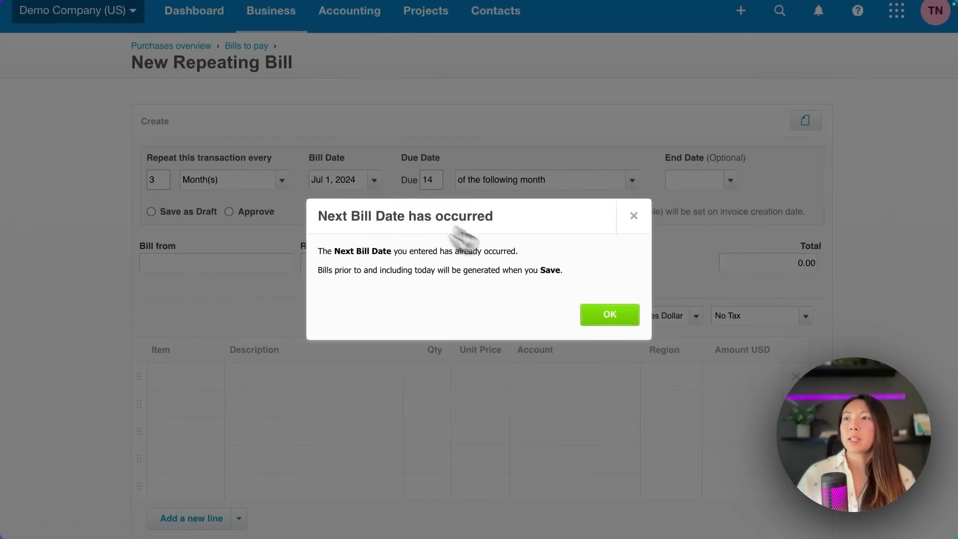
pyautogui.click(600, 317)
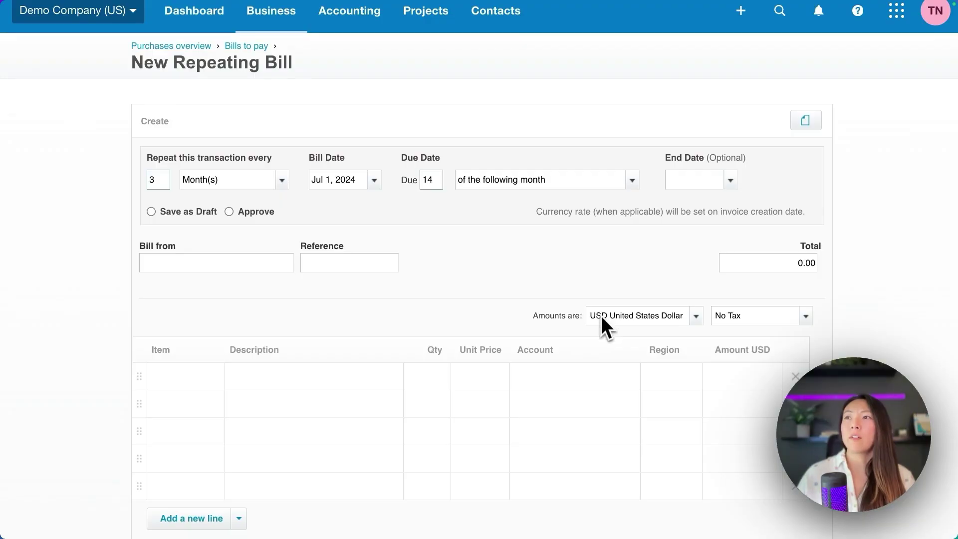
# Set the repeating bill's end date to Dec 31, 2024.
pyautogui.click(731, 186)
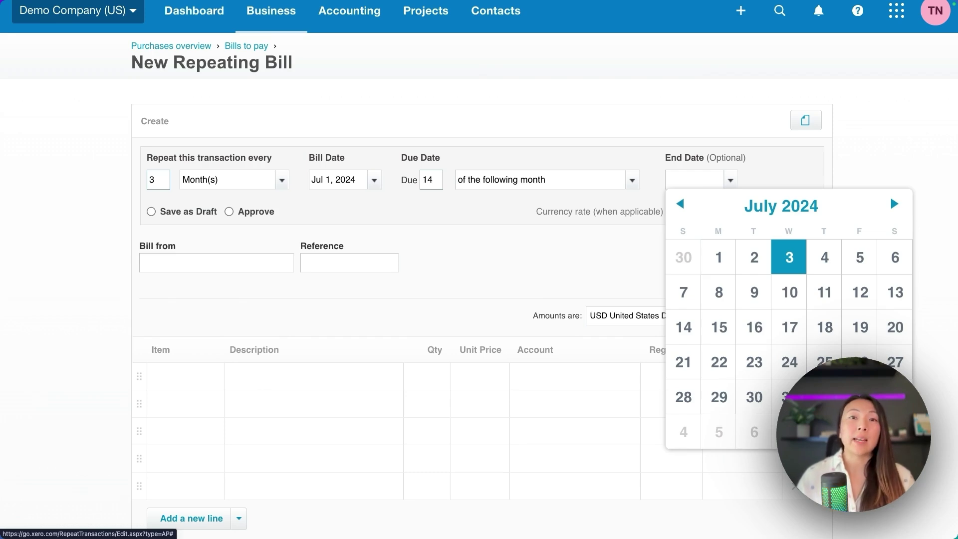
pyautogui.click(895, 205)
pyautogui.click(894, 204)
pyautogui.click(895, 205)
pyautogui.click(894, 204)
pyautogui.click(895, 205)
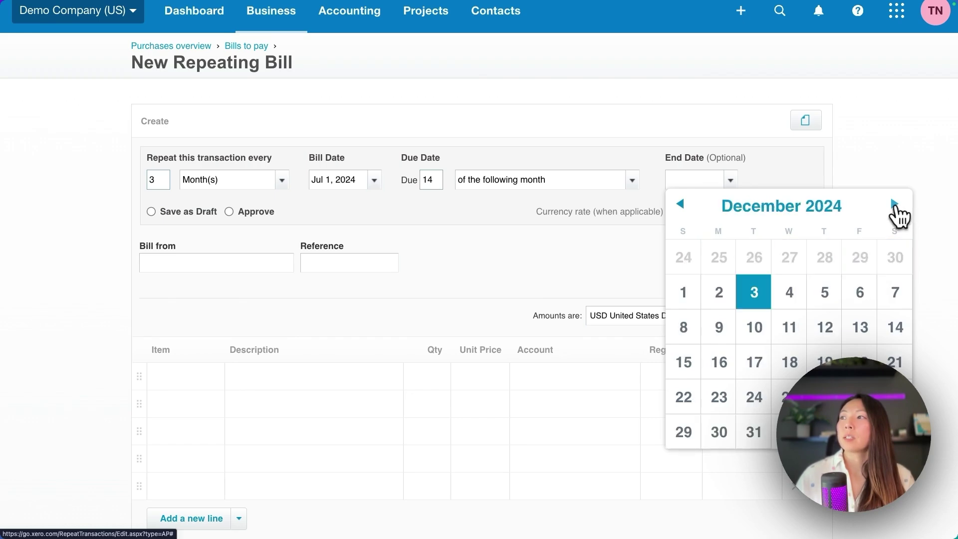
pyautogui.click(754, 432)
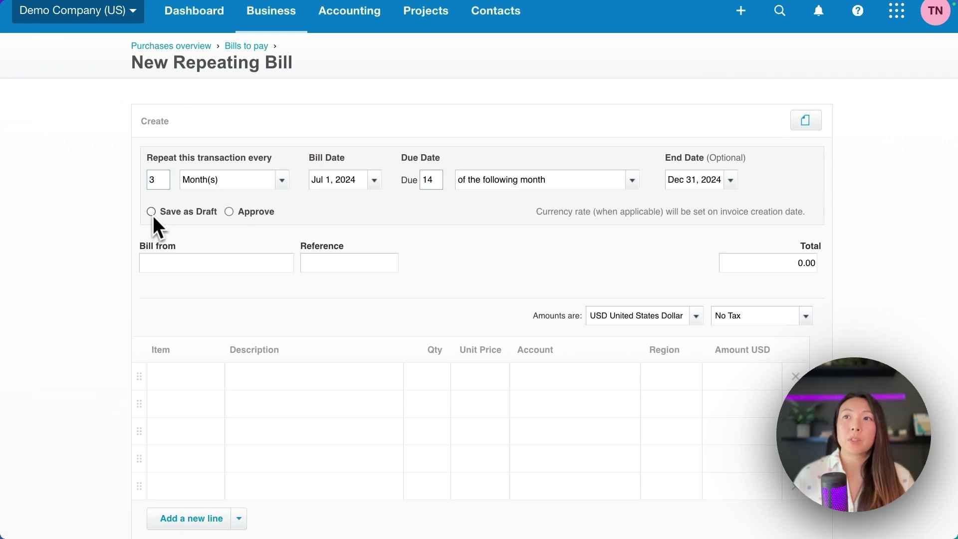
# Choose Save as Draft instead of Approve for generated bills.
pyautogui.click(229, 212)
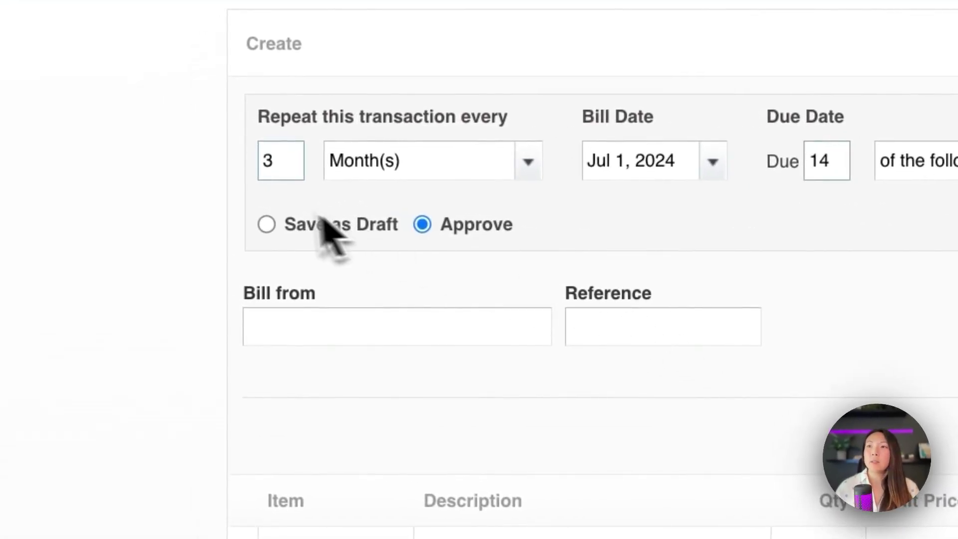
pyautogui.click(266, 223)
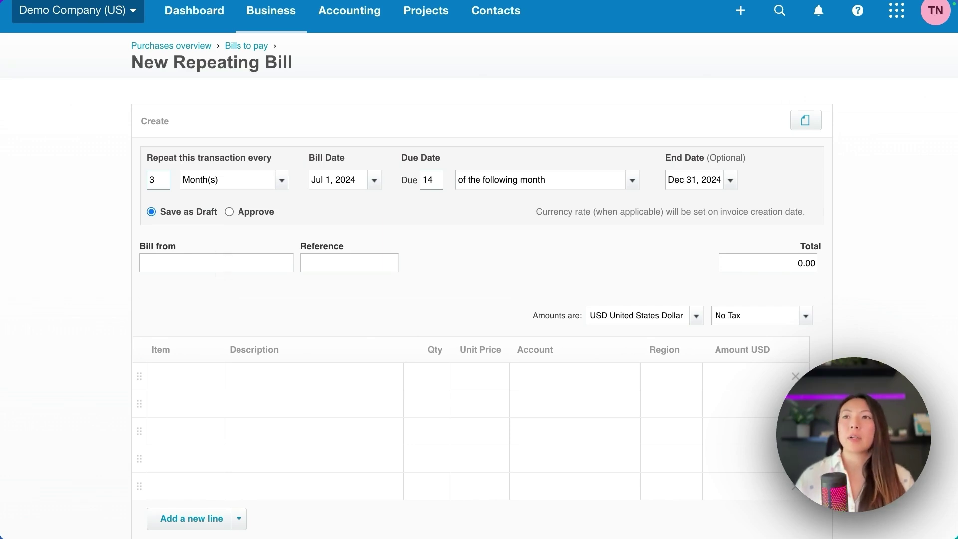
# Select Truxton Property Management as the supplier.
pyautogui.write('trusts')
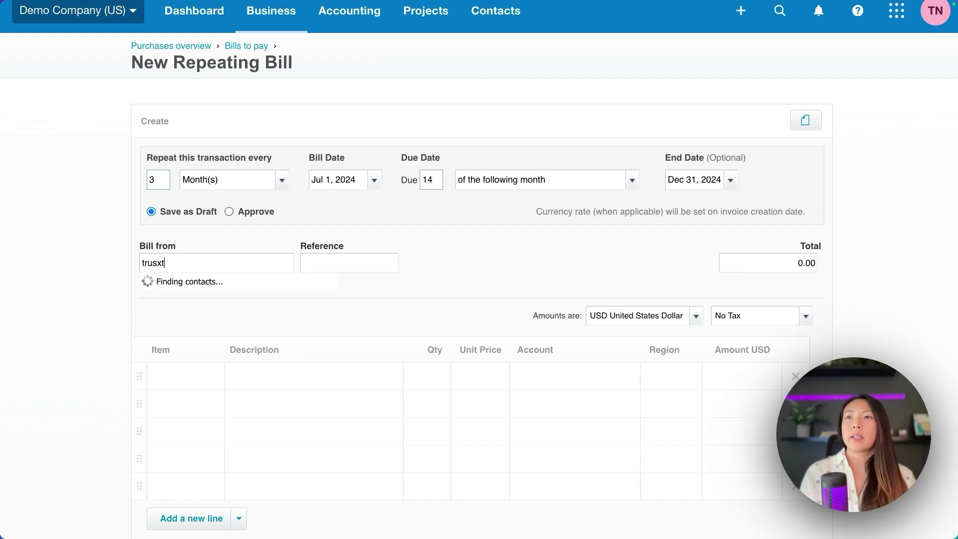
pyautogui.press('BackSpace')
pyautogui.press('BackSpace')
pyautogui.press('BackSpace')
pyautogui.write('d')
pyautogui.press('BackSpace')
pyautogui.write('xton')
pyautogui.click(290, 304)
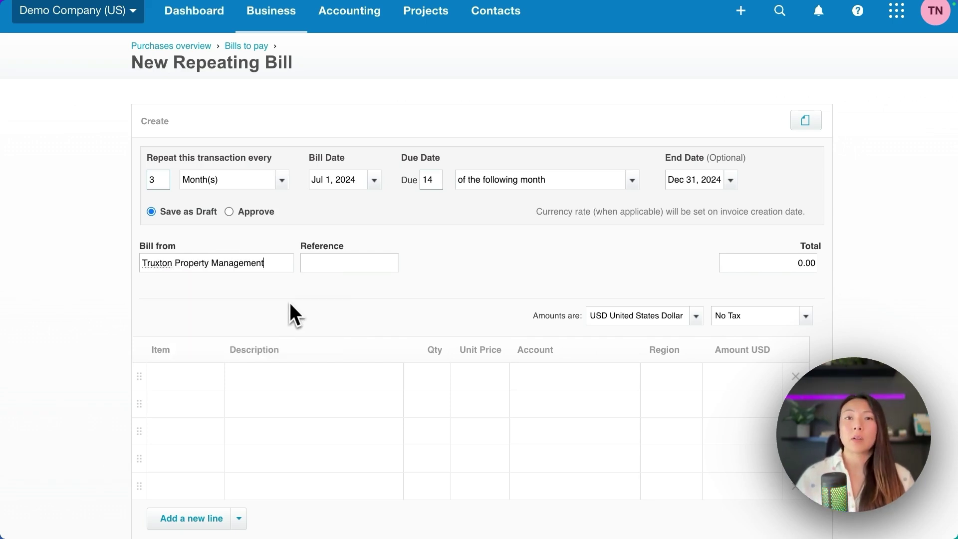
# Add a 'Quarterly rent' line at 10,000 coded to 130 - Prepayments.
pyautogui.scroll(-1, 290, 302)
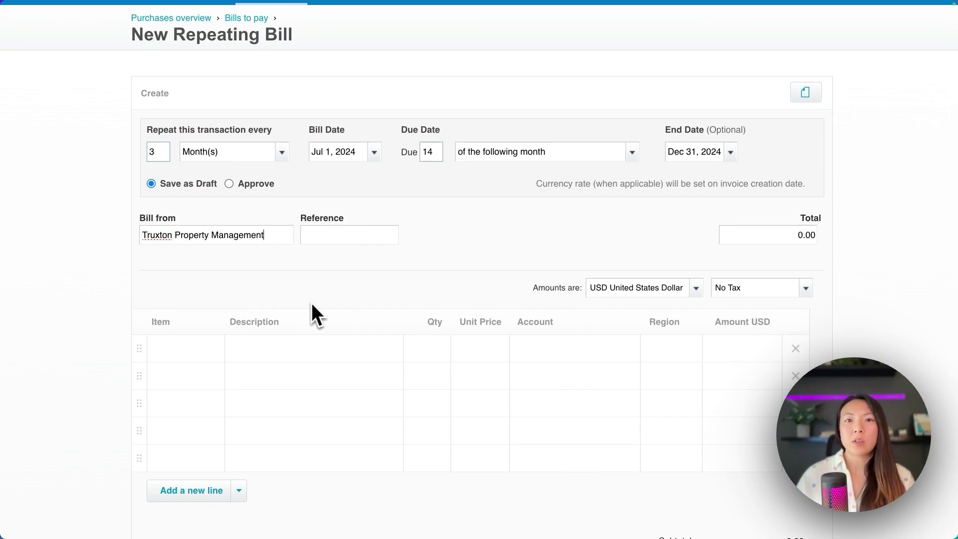
pyautogui.scroll(-2, 312, 303)
pyautogui.click(179, 282)
pyautogui.click(273, 292)
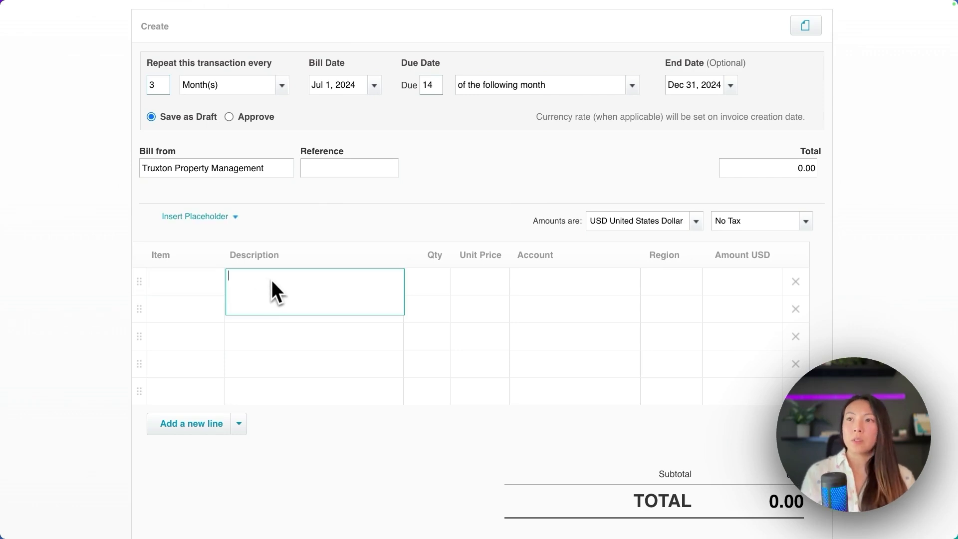
pyautogui.write('Quarterly ')
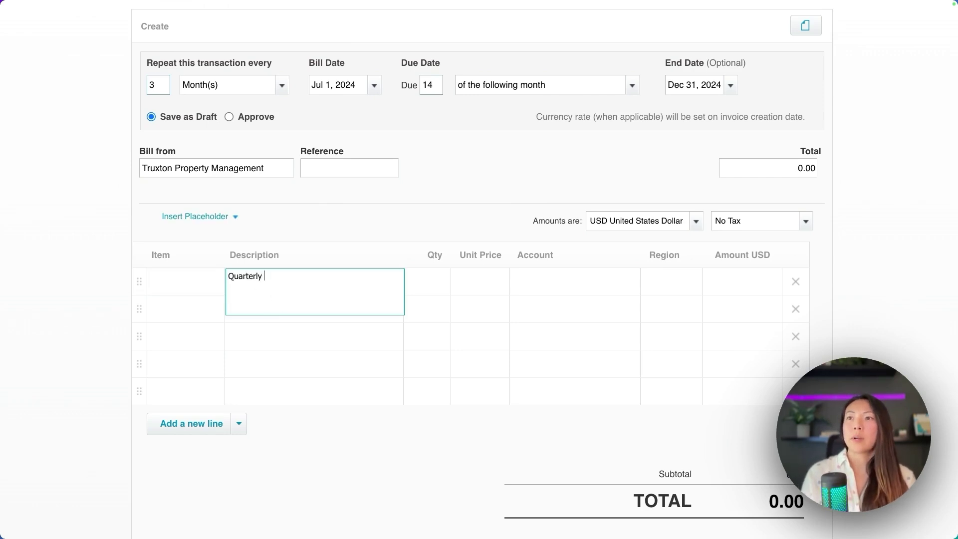
pyautogui.write('rent')
pyautogui.press('Tab')
pyautogui.press('Tab')
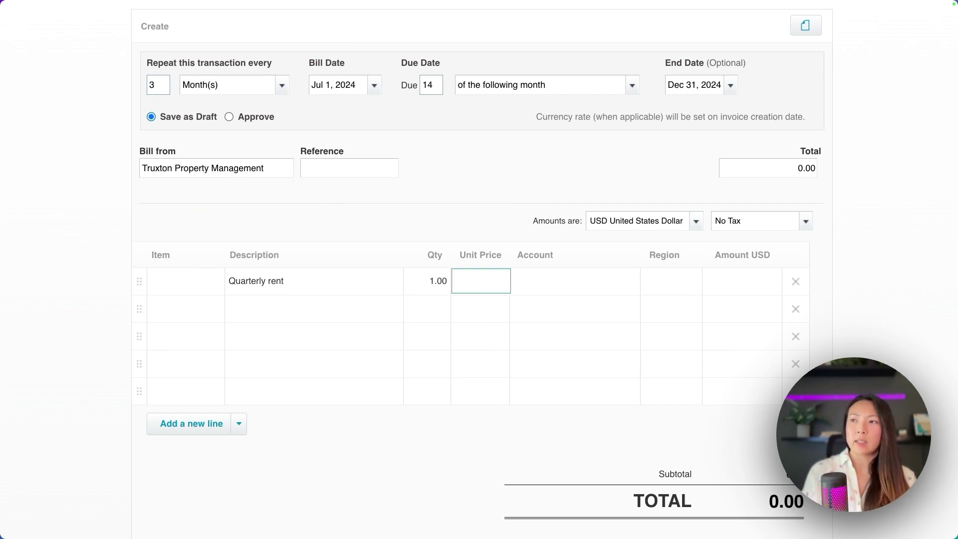
pyautogui.write('10000')
pyautogui.press('Tab')
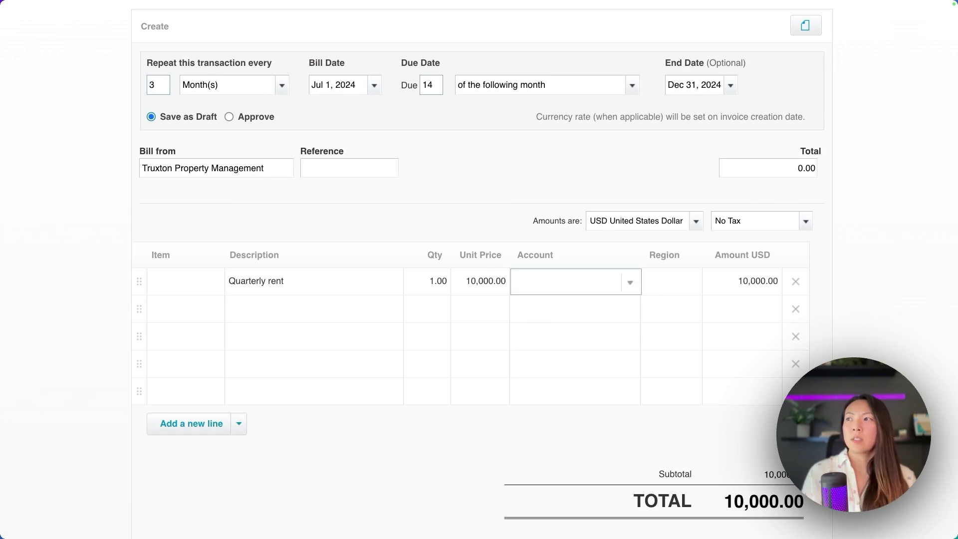
pyautogui.write('pre')
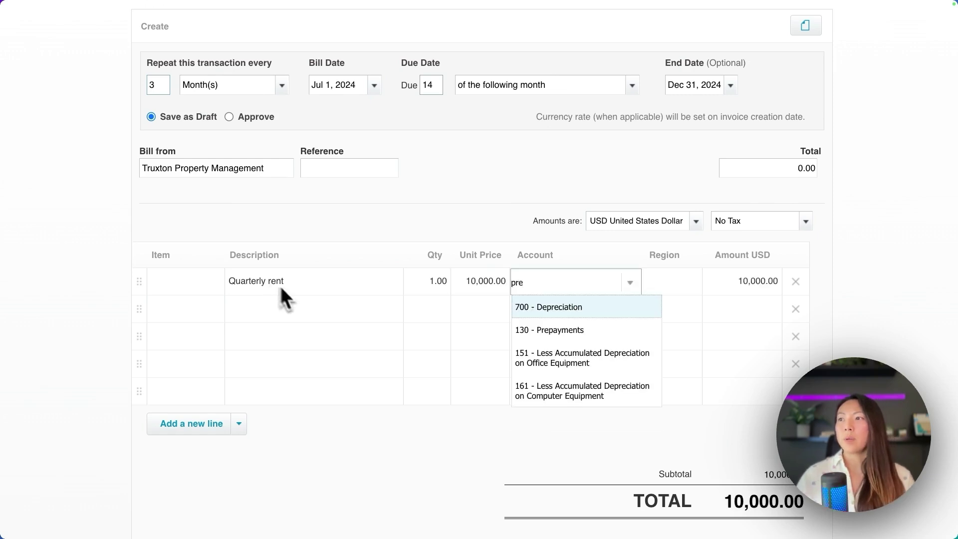
pyautogui.click(601, 336)
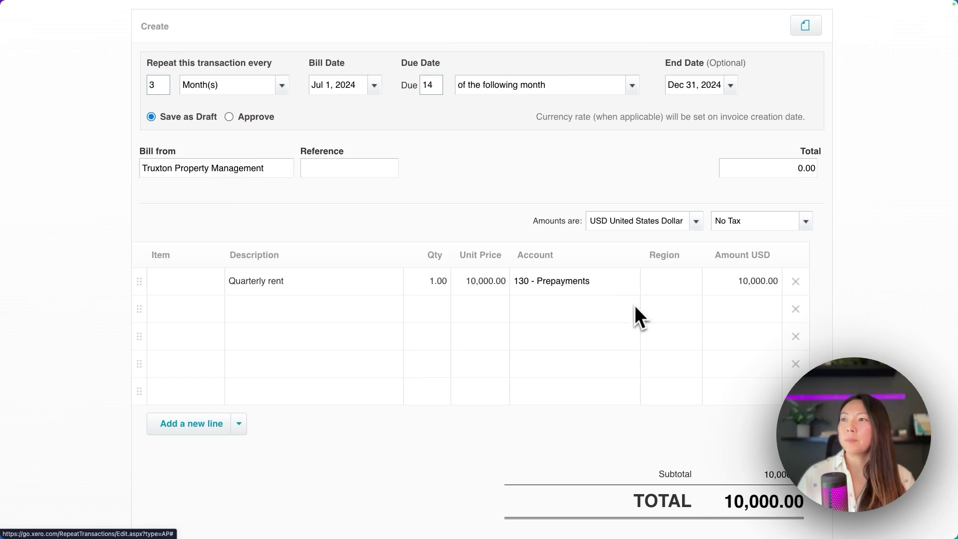
pyautogui.scroll(-3, 636, 307)
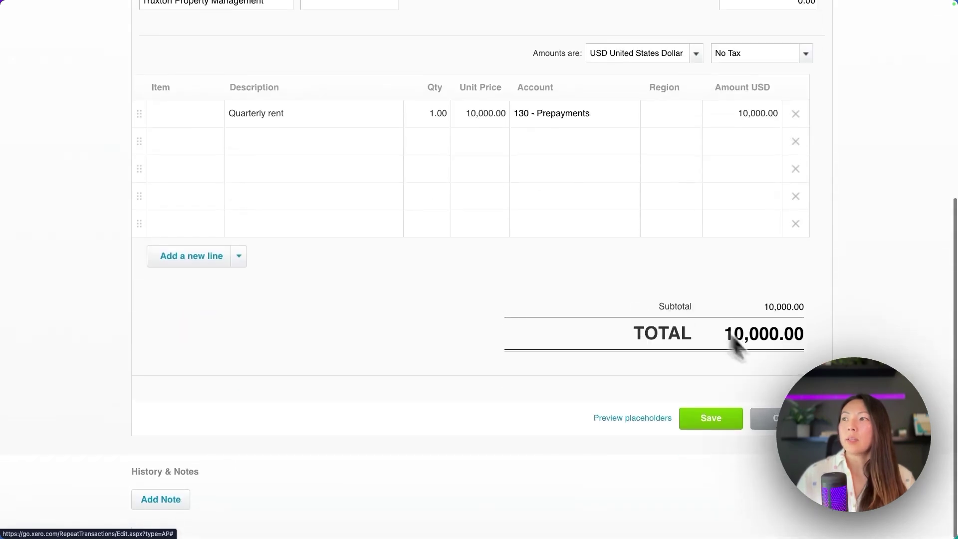
# Save the repeating bill and check its entry in the Repeating bills list.
pyautogui.click(718, 418)
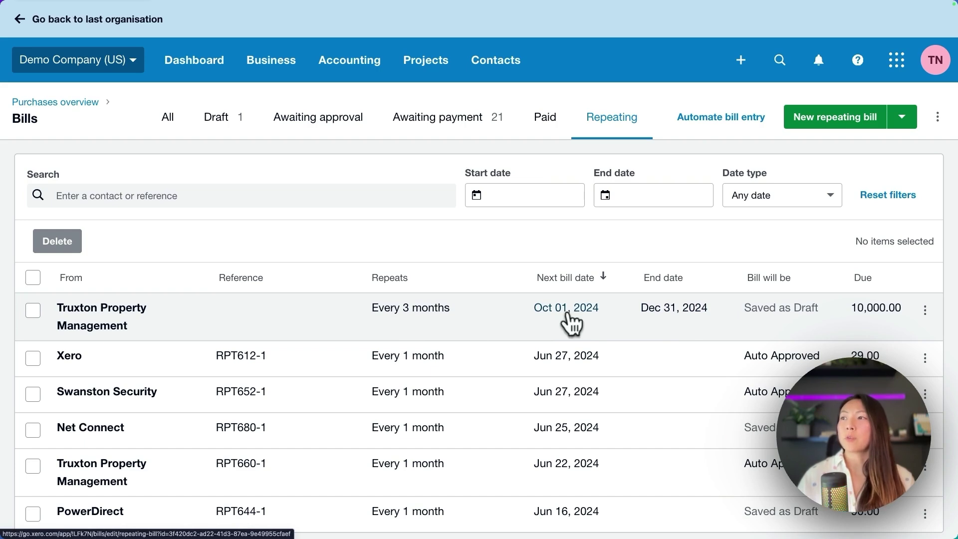
pyautogui.scroll(-1, 763, 315)
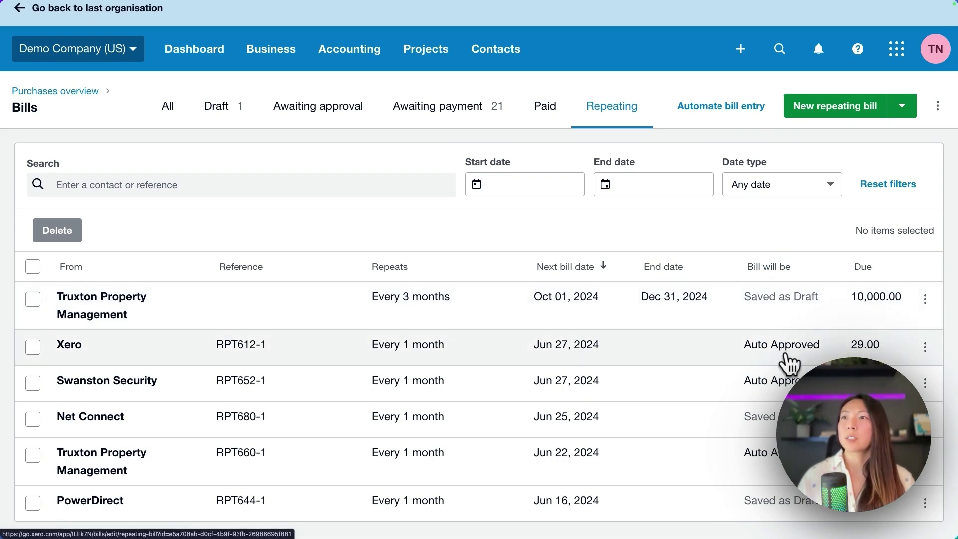
# Approve the draft Truxton Property Management bill for 10,000.00 from the Draft tab.
pyautogui.click(228, 108)
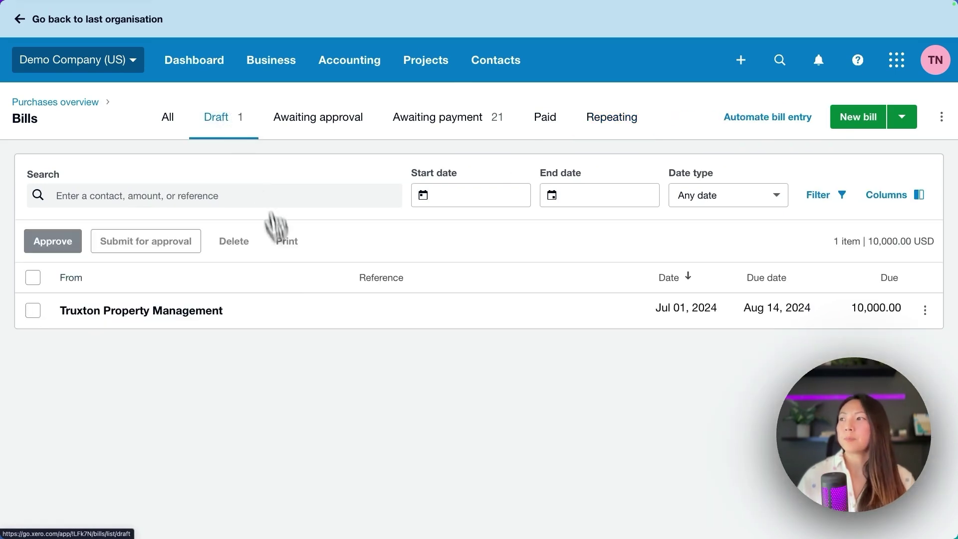
pyautogui.click(293, 305)
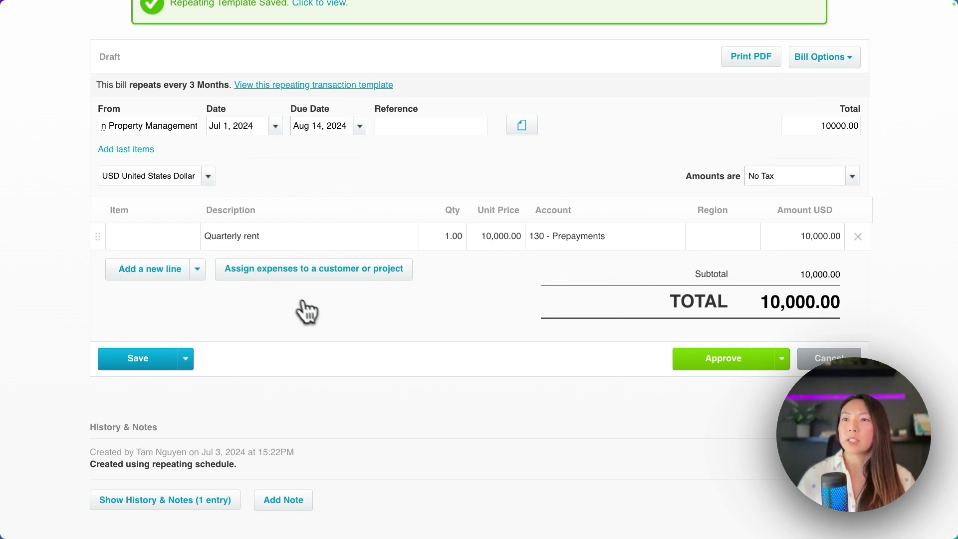
pyautogui.click(747, 366)
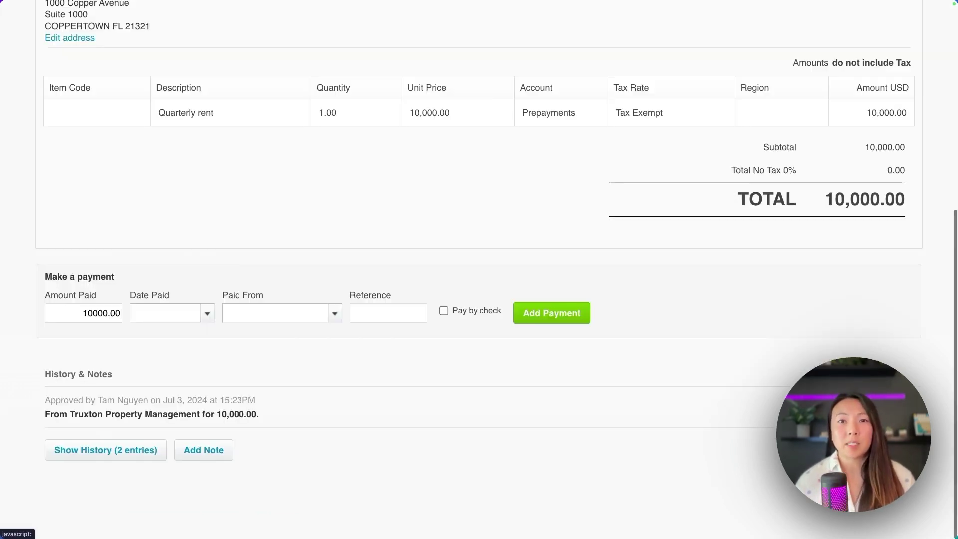